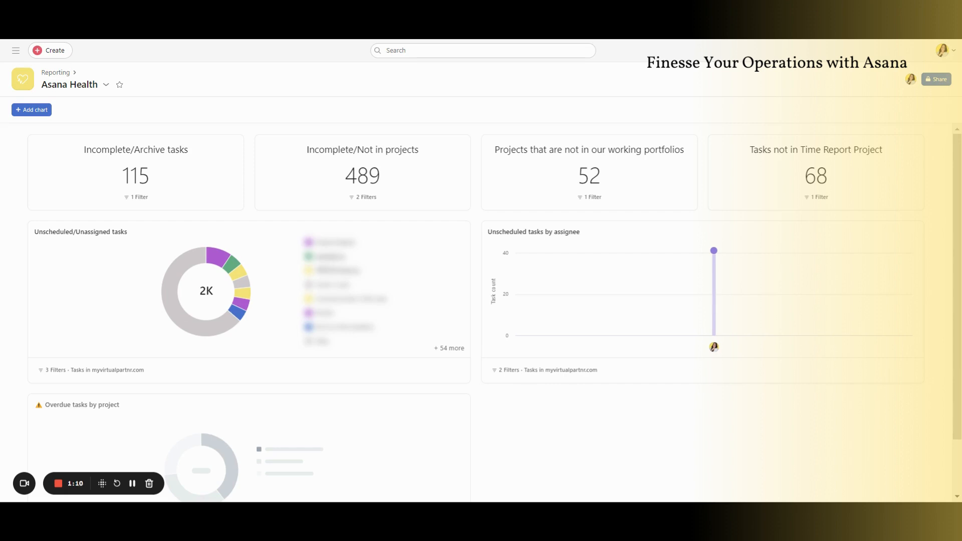
# Run an advanced search for incomplete tasks assigned to Nobody
pyautogui.click(509, 50)
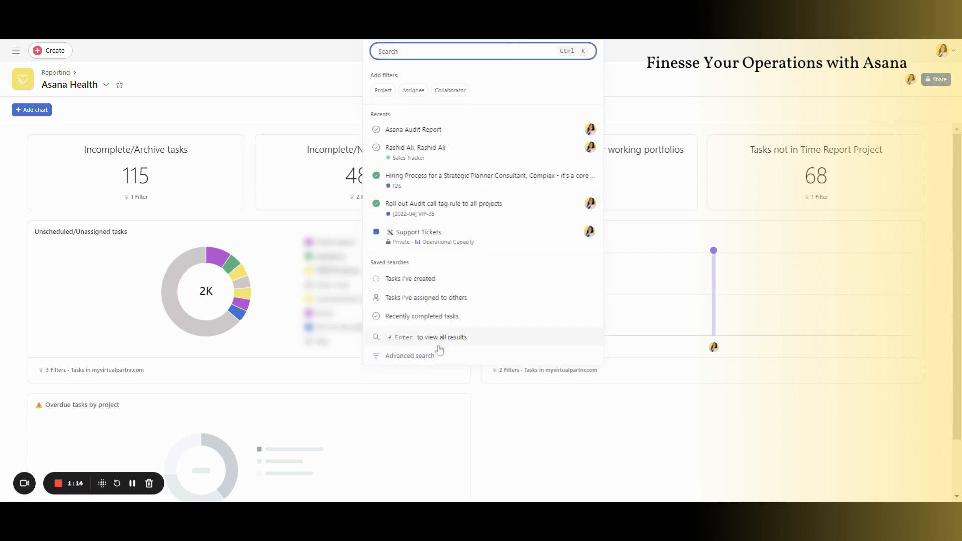
pyautogui.click(437, 354)
pyautogui.click(408, 88)
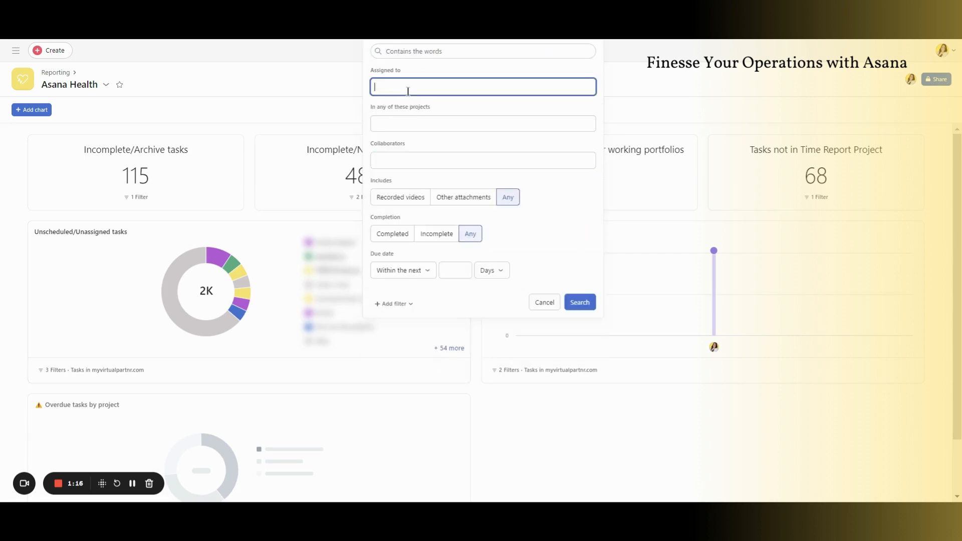
pyautogui.write('no')
pyautogui.click(395, 125)
pyautogui.click(436, 233)
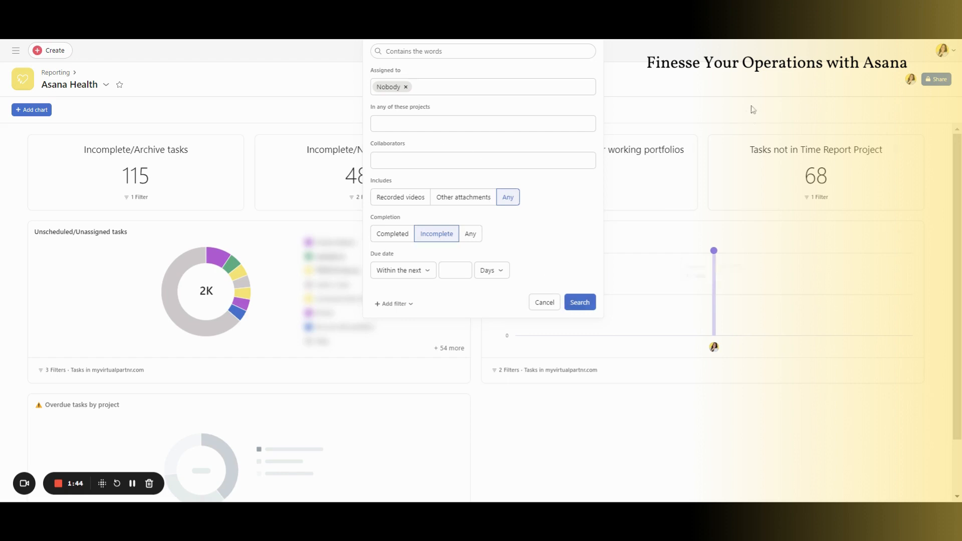
pyautogui.click(579, 302)
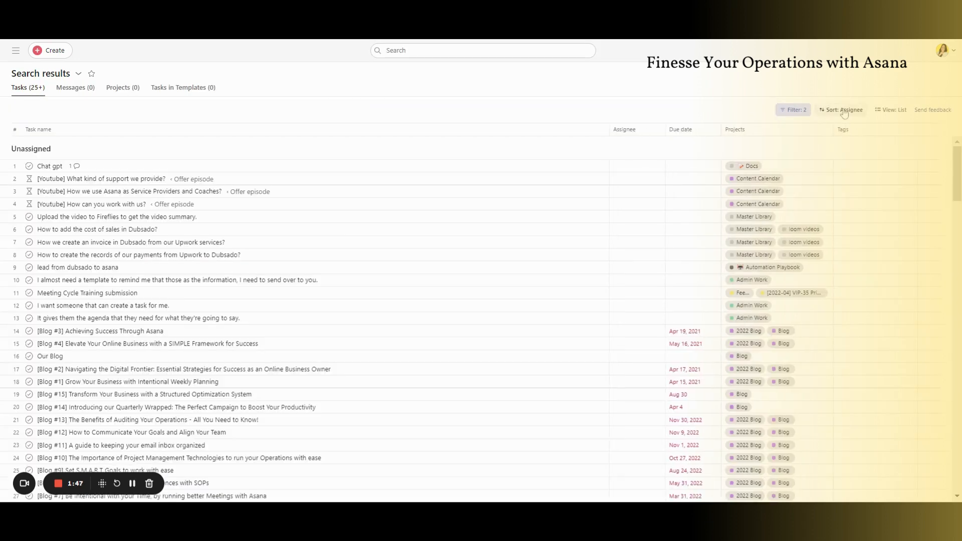
# Sort the search results by due date and look through the list of unassigned tasks
pyautogui.click(844, 110)
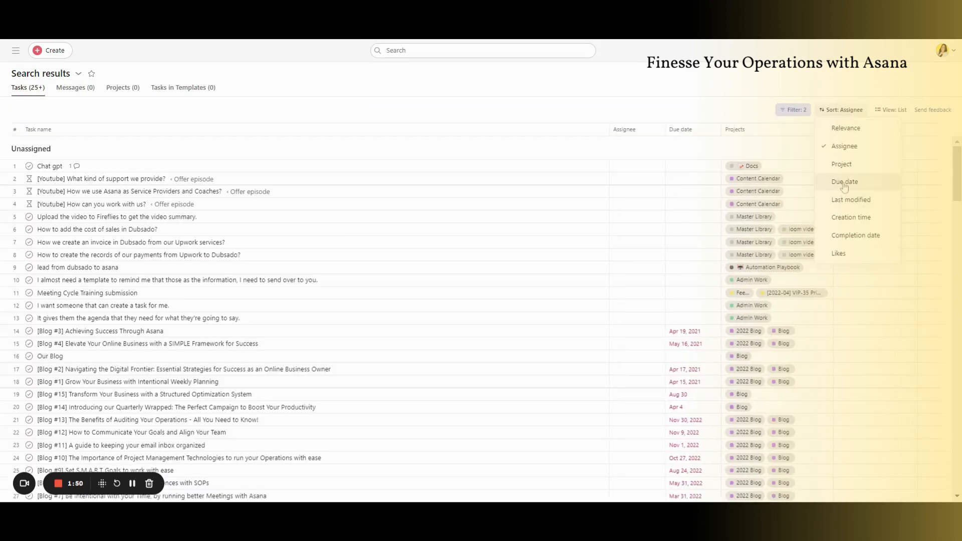
pyautogui.click(843, 183)
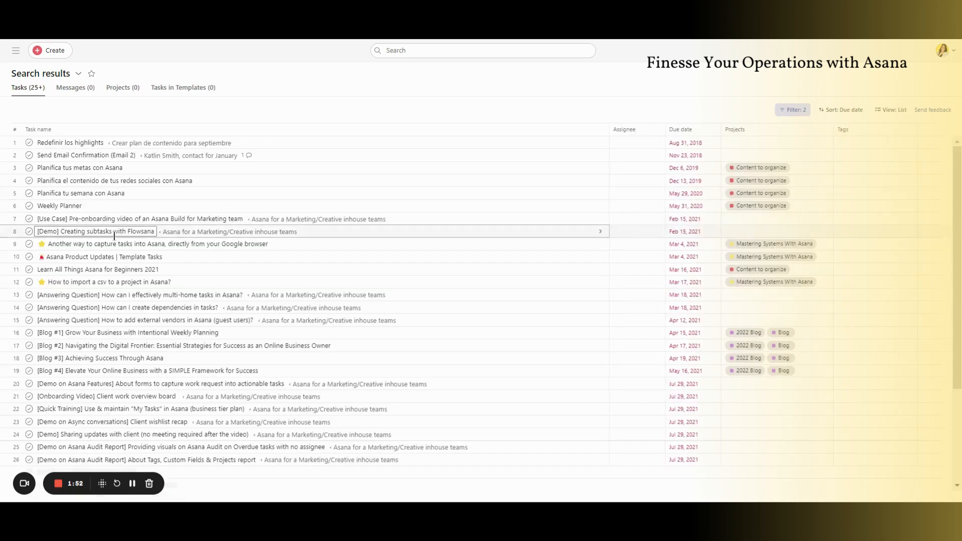
pyautogui.scroll(-20, 531, 238)
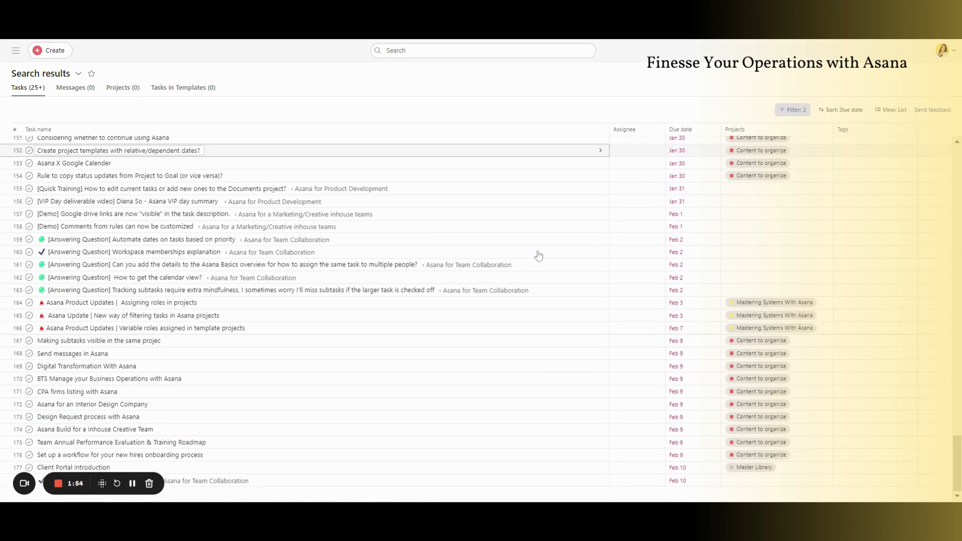
pyautogui.scroll(-3, 539, 257)
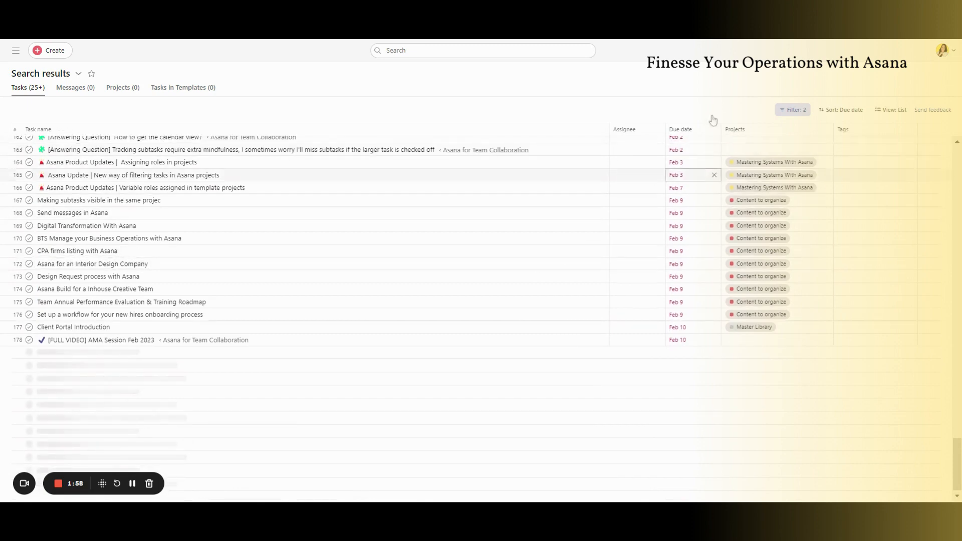
pyautogui.scroll(-10, 676, 336)
pyautogui.scroll(-15, 451, 381)
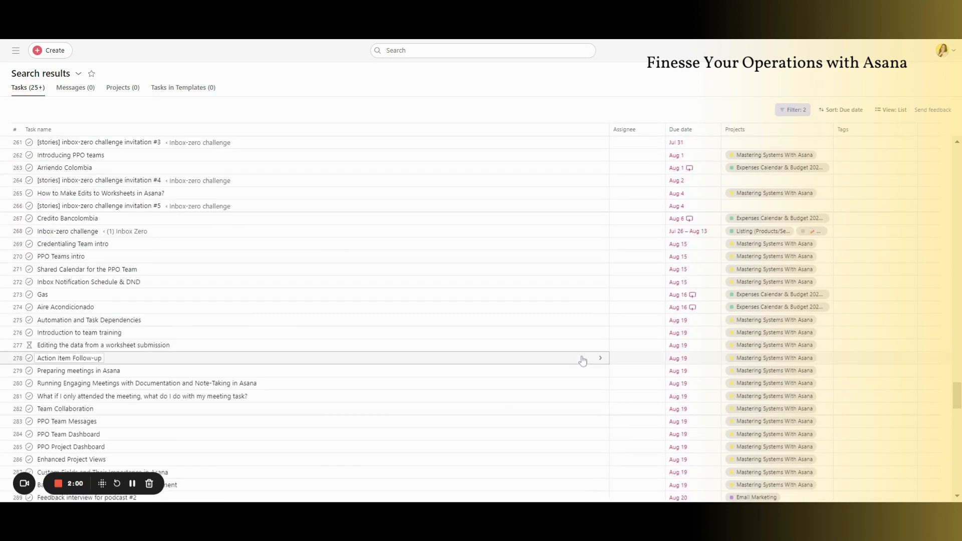
pyautogui.scroll(-20, 585, 358)
pyautogui.scroll(-1, 534, 333)
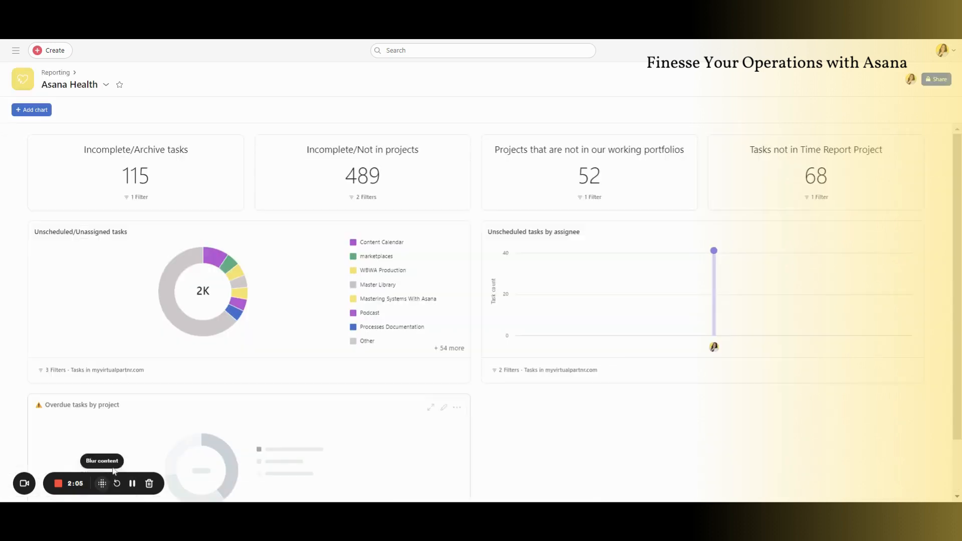
# Open the Unscheduled/Unassigned tasks chart for editing on the Asana Health dashboard, and leave it without changes
pyautogui.moveTo(215, 332)
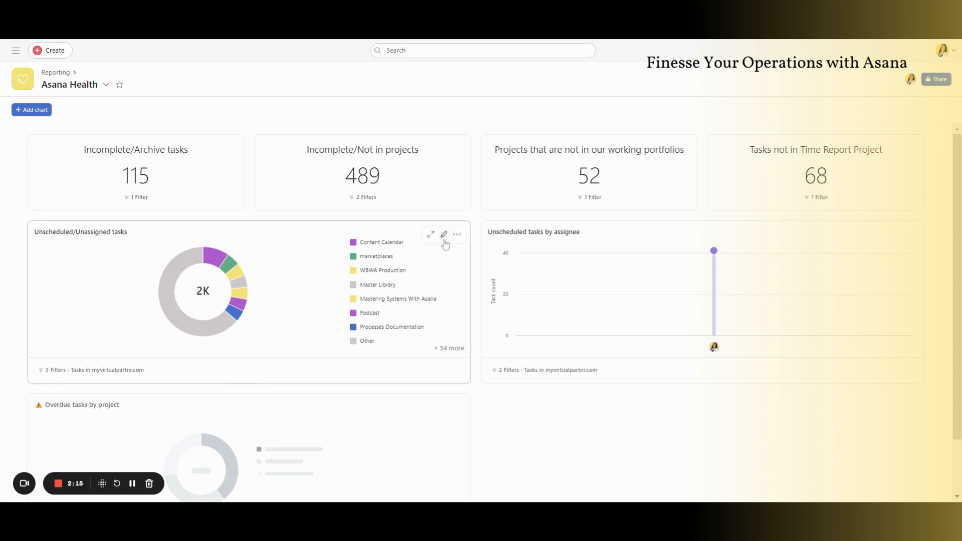
pyautogui.moveTo(206, 452)
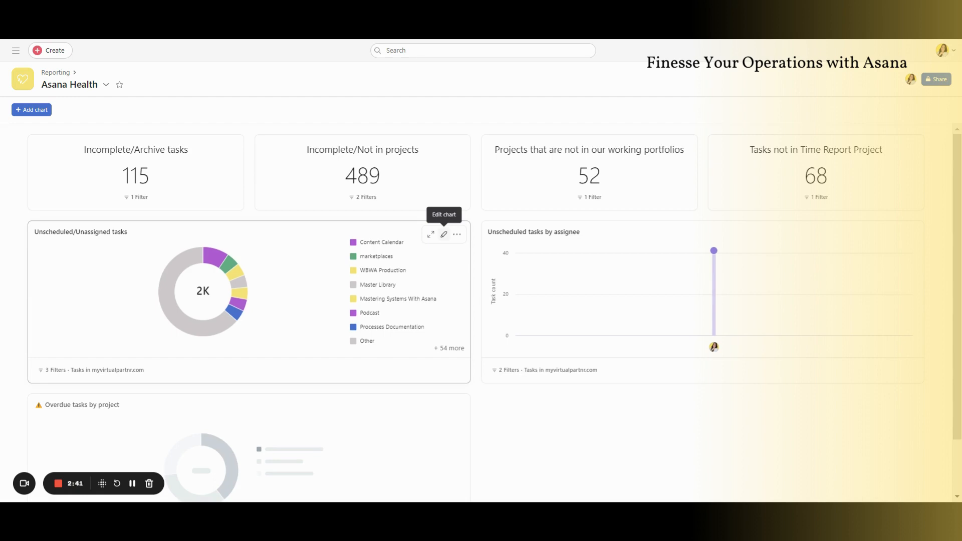
pyautogui.click(444, 233)
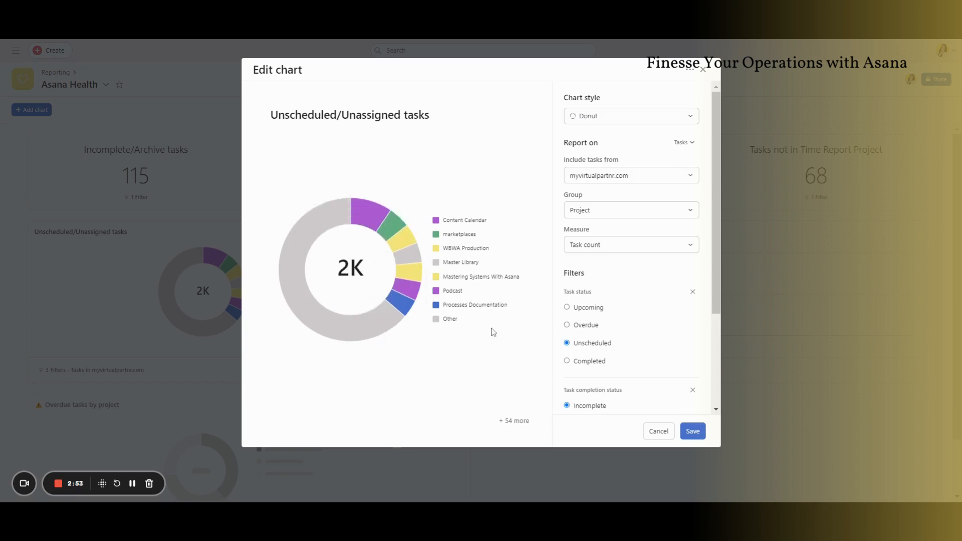
pyautogui.click(658, 431)
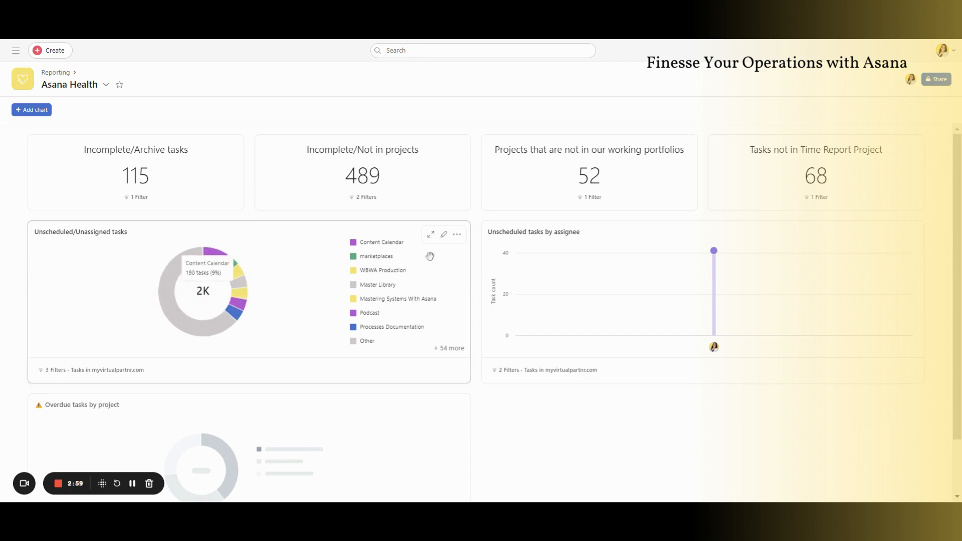
# Review the Unscheduled/Unassigned tasks chart's source options, grouping, measure and filters, and close the editor without saving
pyautogui.click(444, 235)
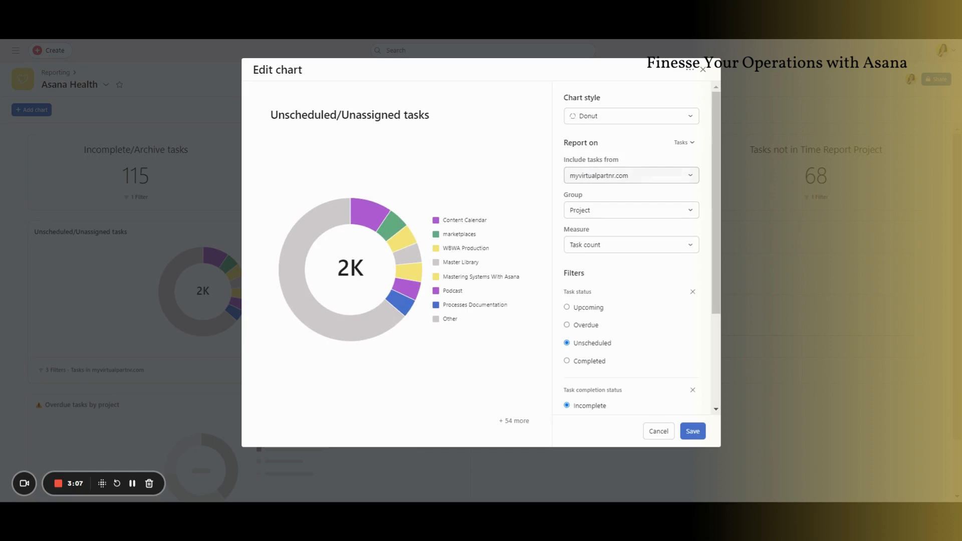
pyautogui.click(591, 177)
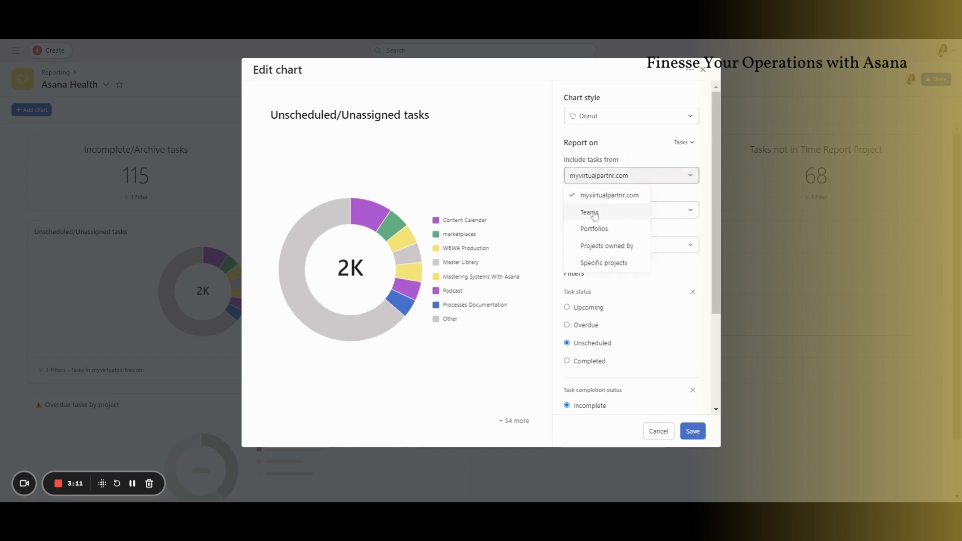
pyautogui.click(565, 158)
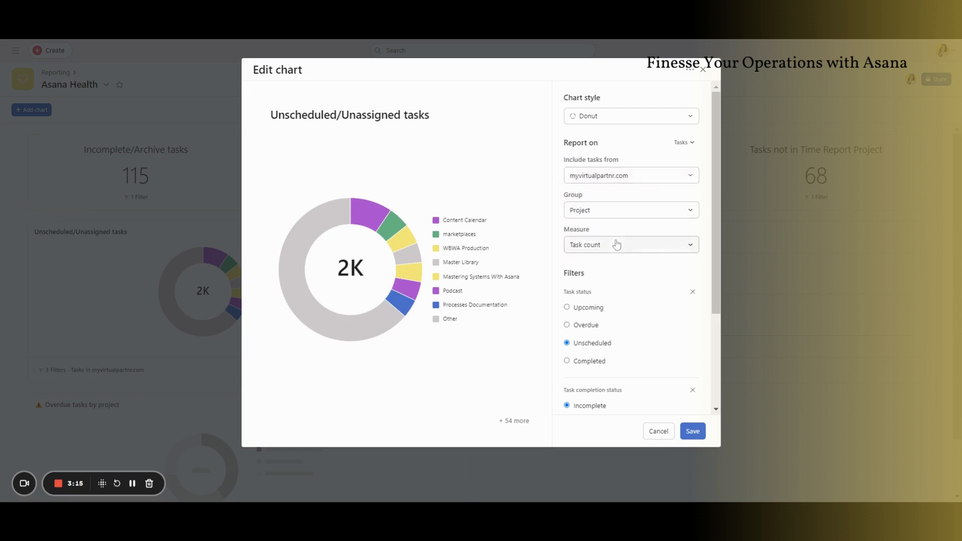
pyautogui.scroll(-3, 617, 245)
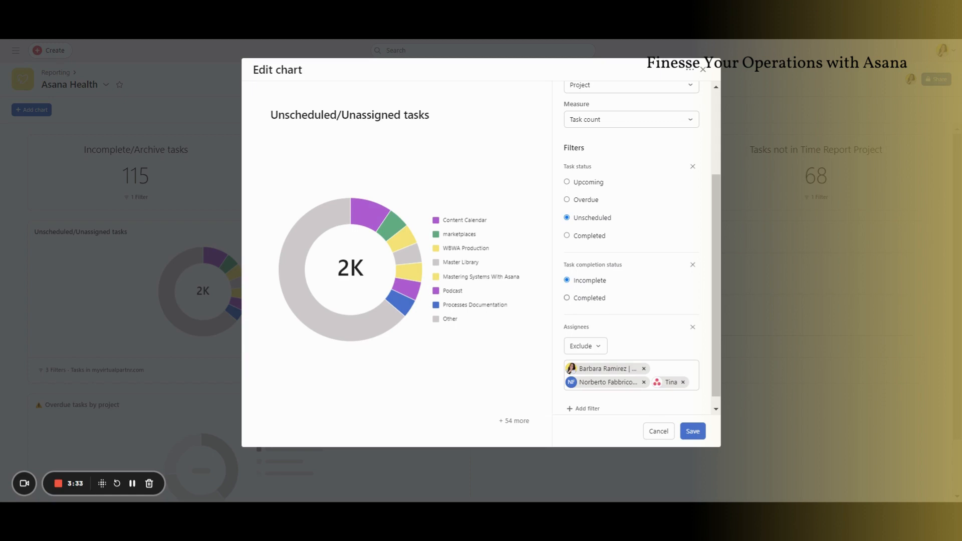
pyautogui.scroll(-1, 576, 308)
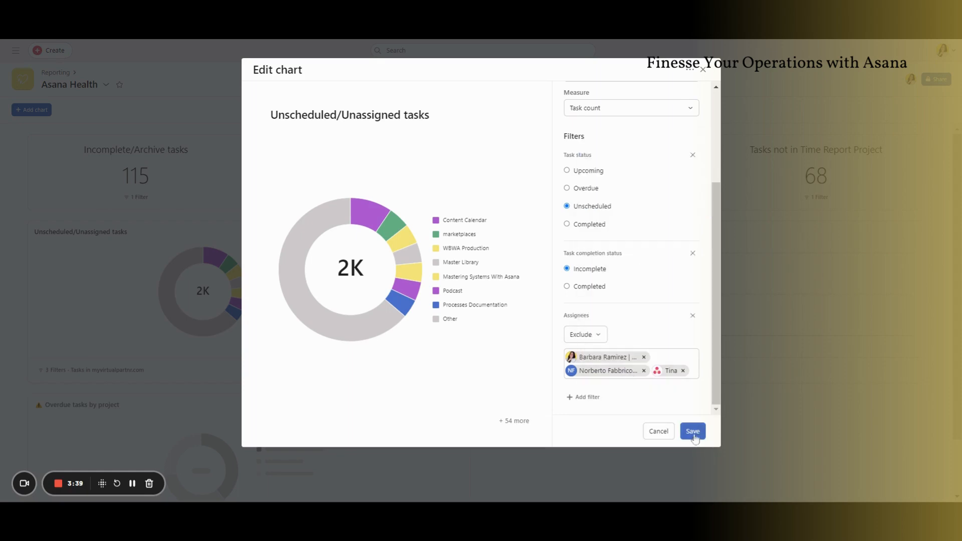
pyautogui.click(702, 69)
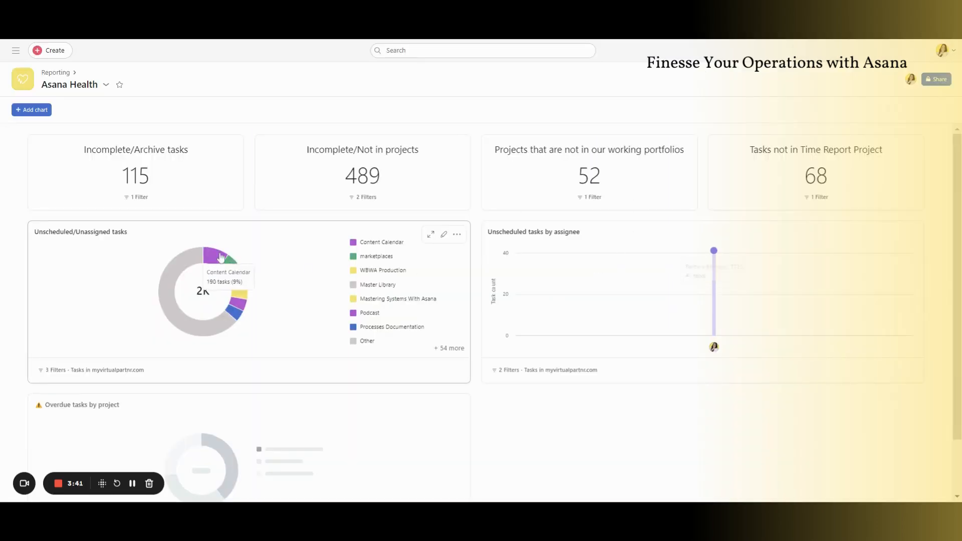
# View the tasks behind the Processes Documentation segment of the Unscheduled/Unassigned tasks chart, and return to the dashboard
pyautogui.moveTo(217, 255)
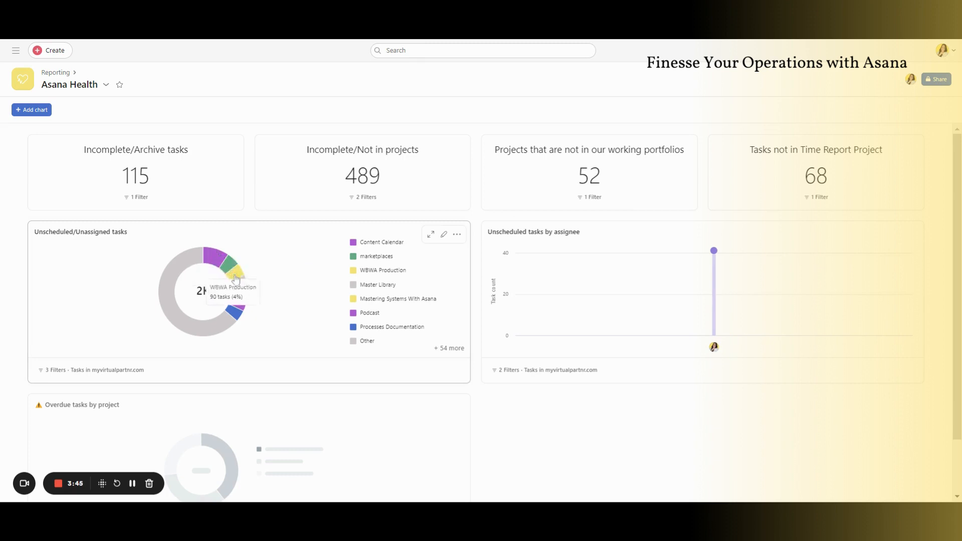
pyautogui.moveTo(238, 287)
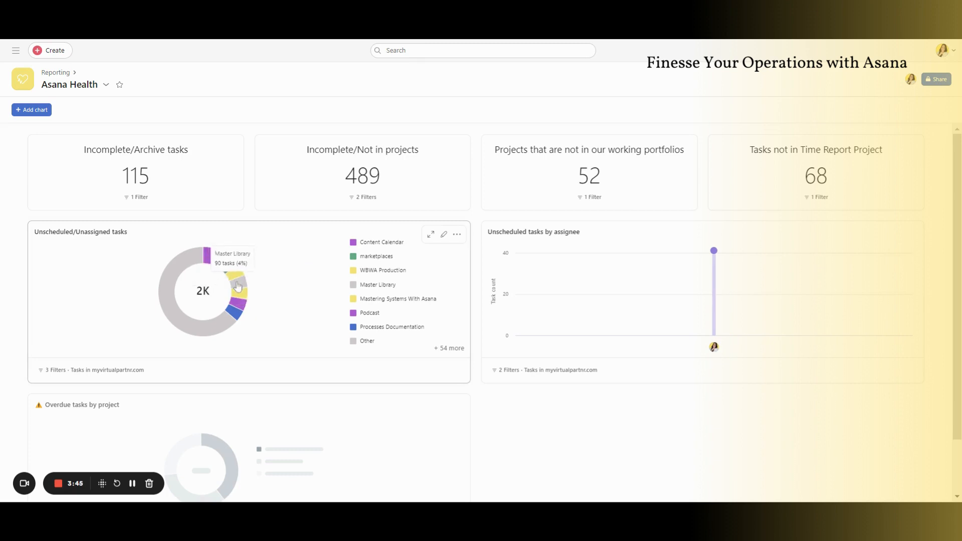
pyautogui.click(238, 315)
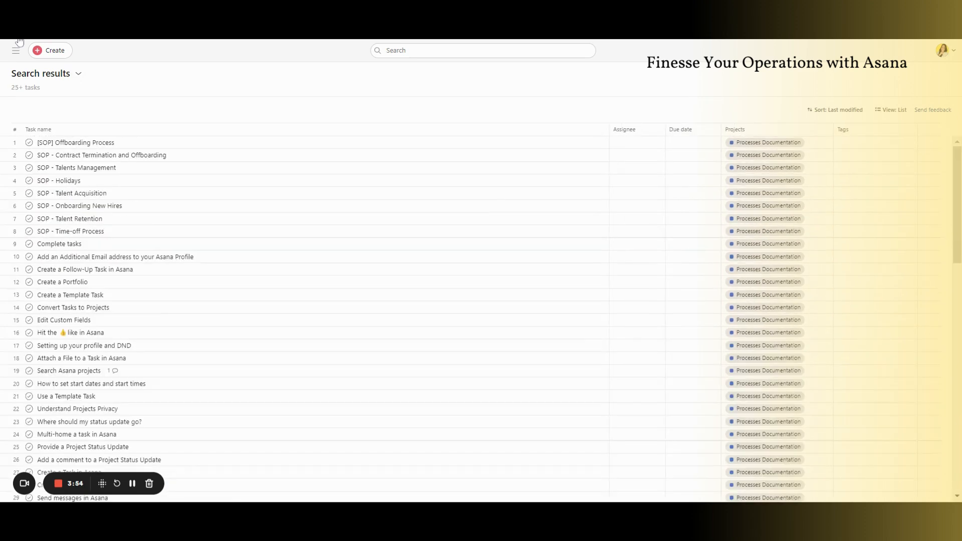
pyautogui.hotkey('alt', 'Left')
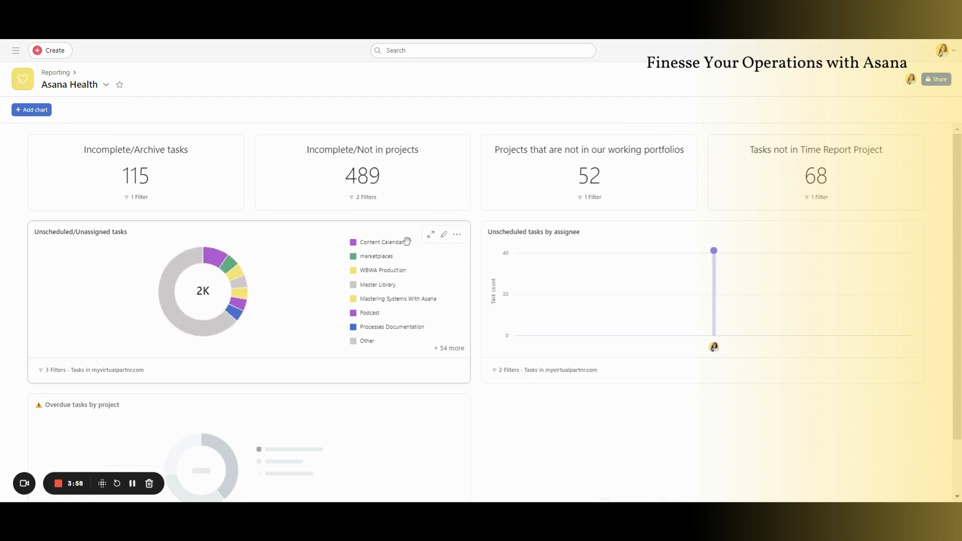
# Add a filter to the Unscheduled/Unassigned tasks chart that excludes the Our Virtual Office team, and save the chart
pyautogui.click(443, 234)
pyautogui.scroll(-3, 626, 325)
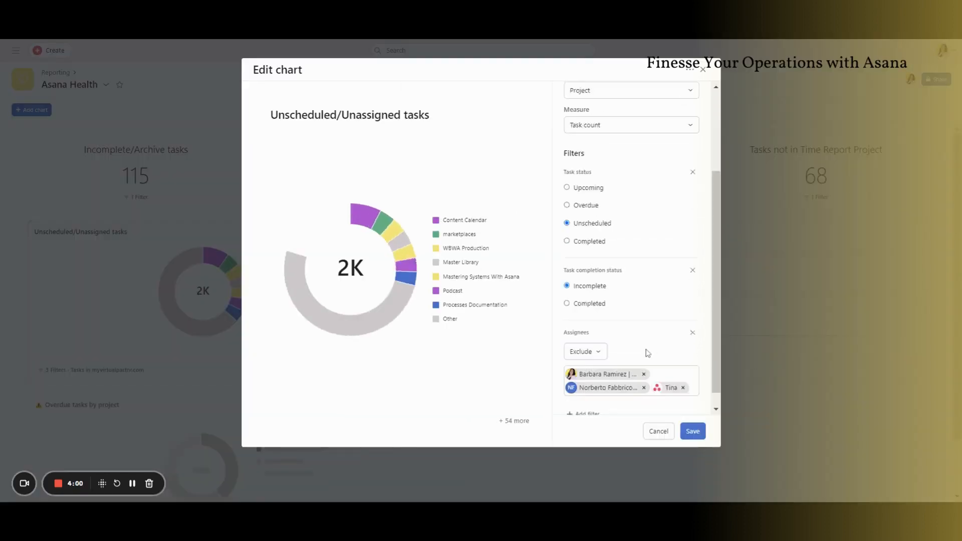
pyautogui.click(591, 398)
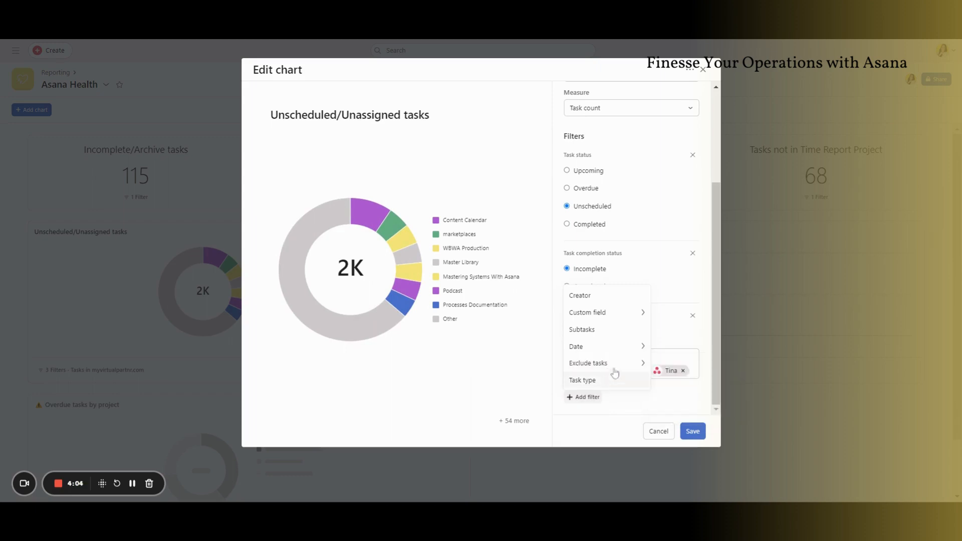
pyautogui.moveTo(621, 365)
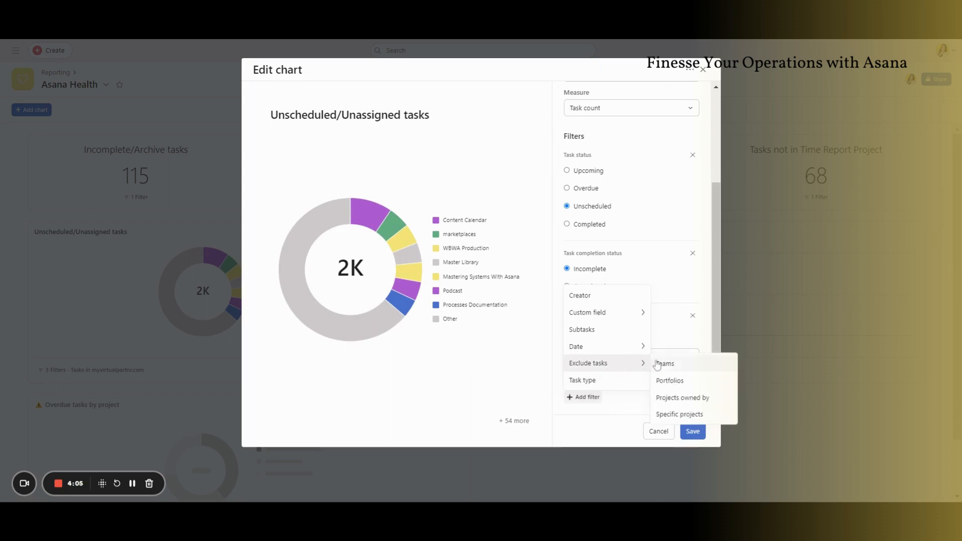
pyautogui.click(681, 369)
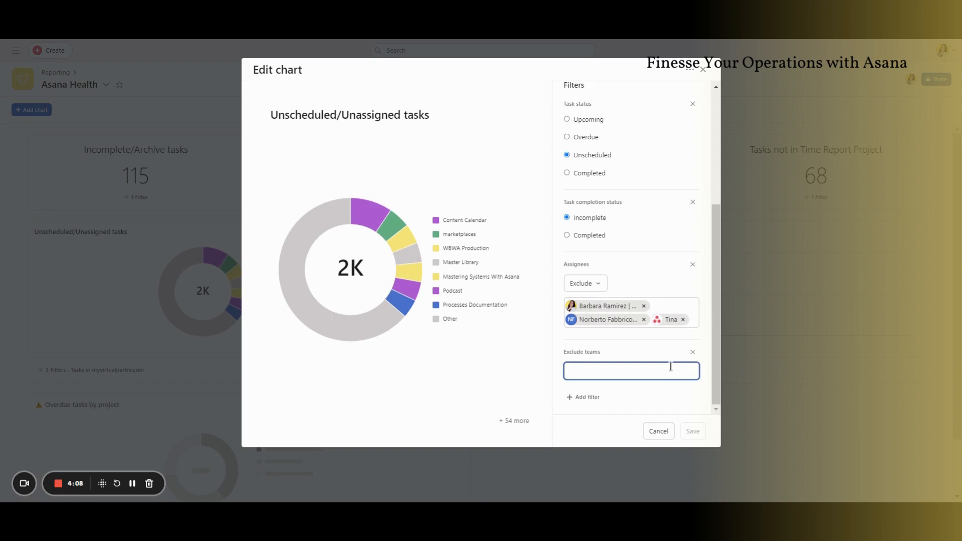
pyautogui.write('o')
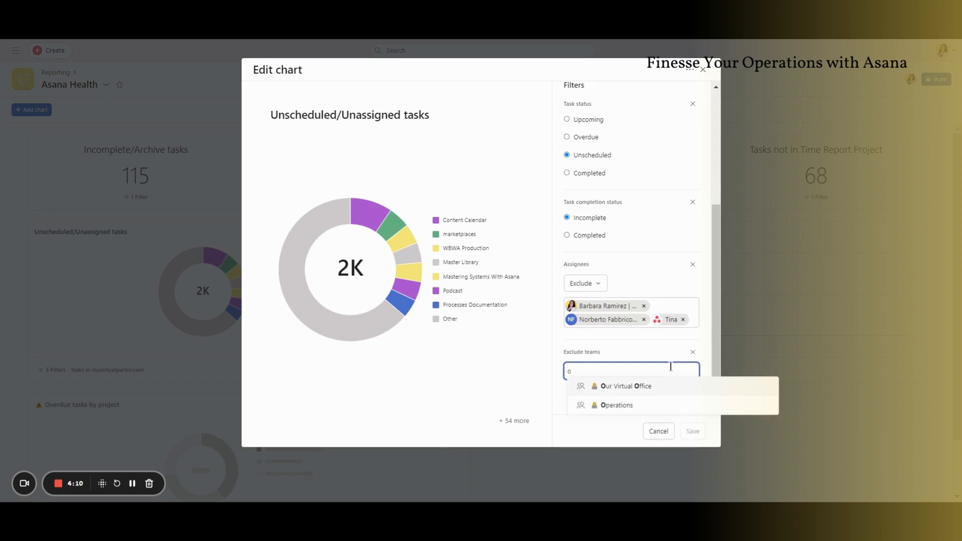
pyautogui.click(672, 386)
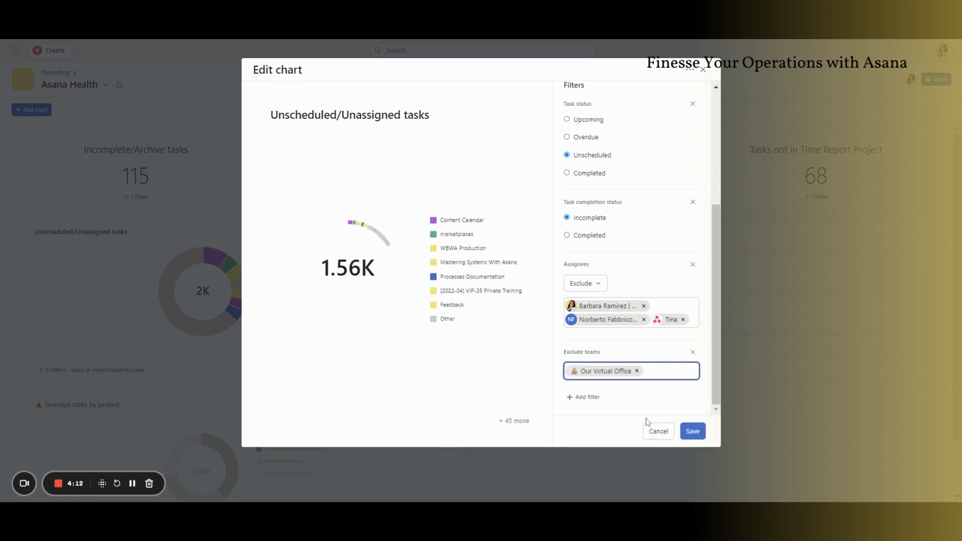
pyautogui.click(692, 431)
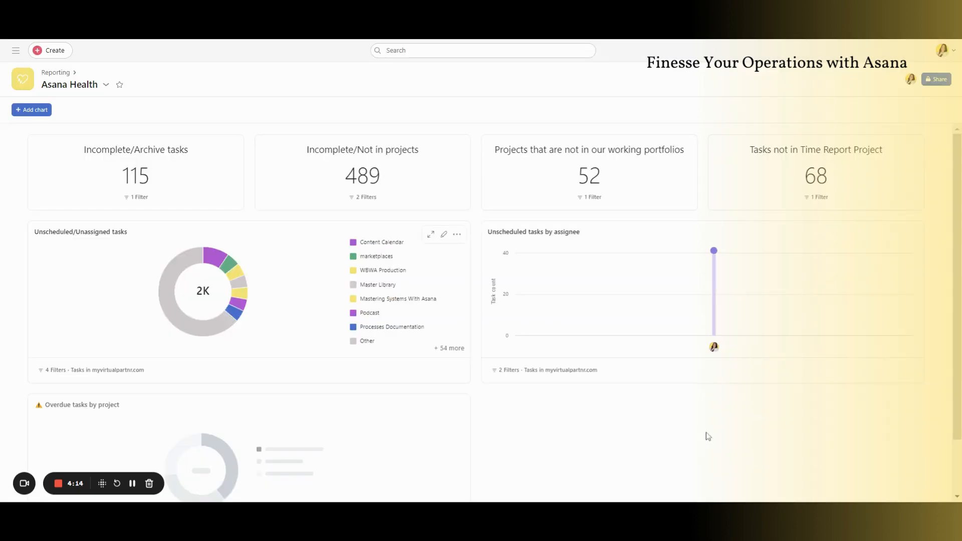
# Inspect the project segments of the Unscheduled/Unassigned tasks donut chart
pyautogui.moveTo(177, 283)
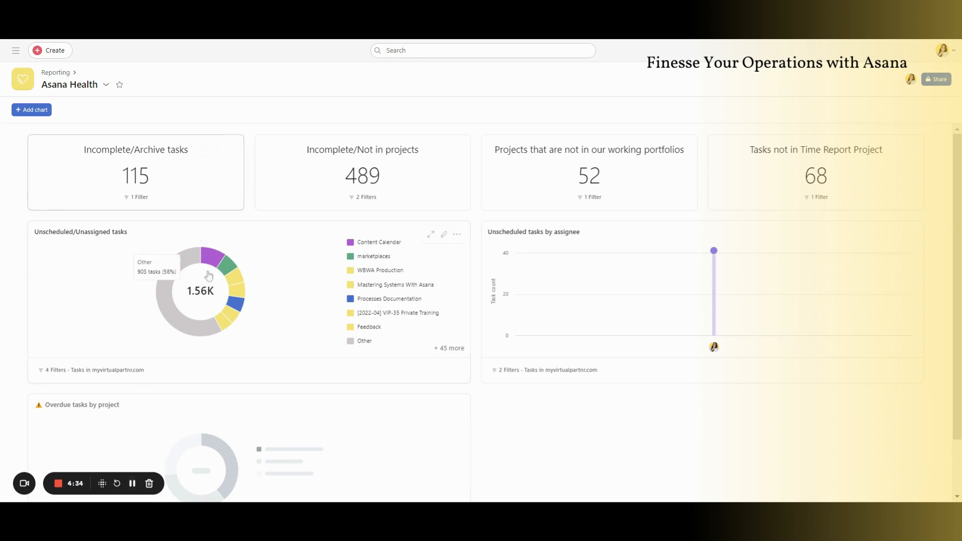
pyautogui.moveTo(237, 290)
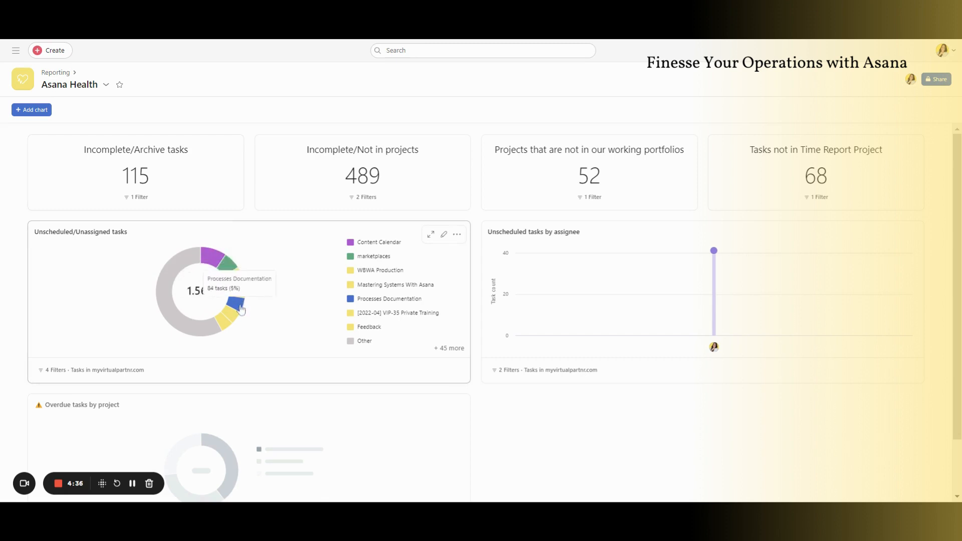
pyautogui.moveTo(234, 322)
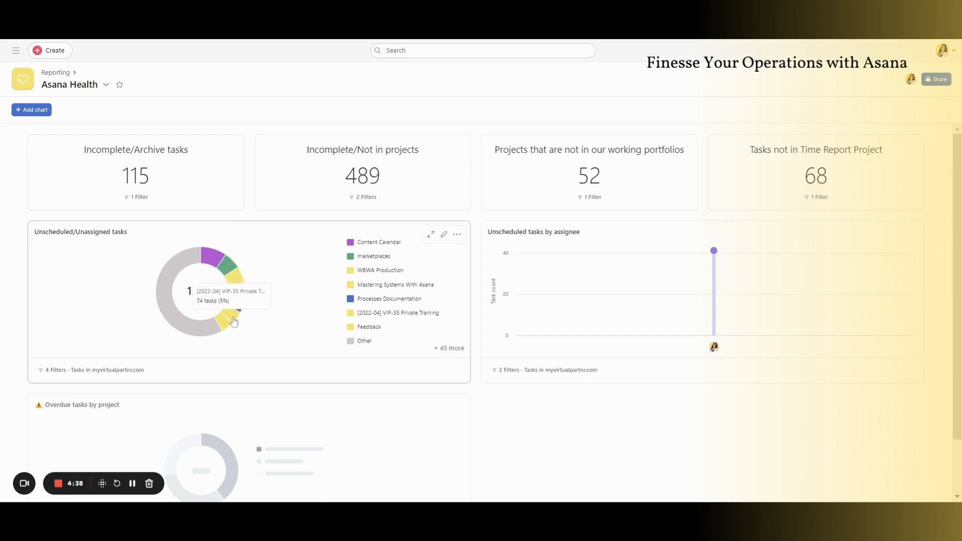